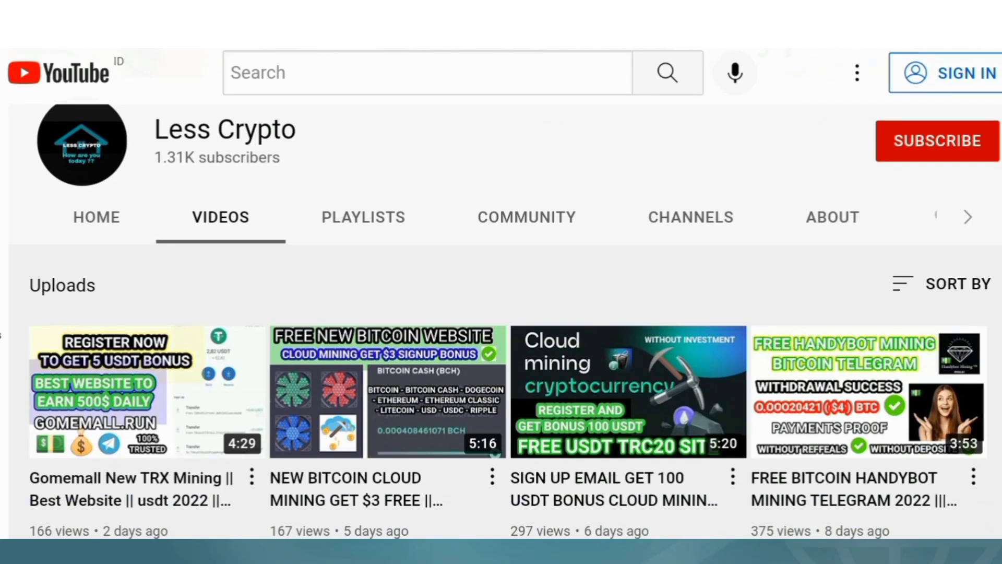
scroll(861, 431, "down", 3)
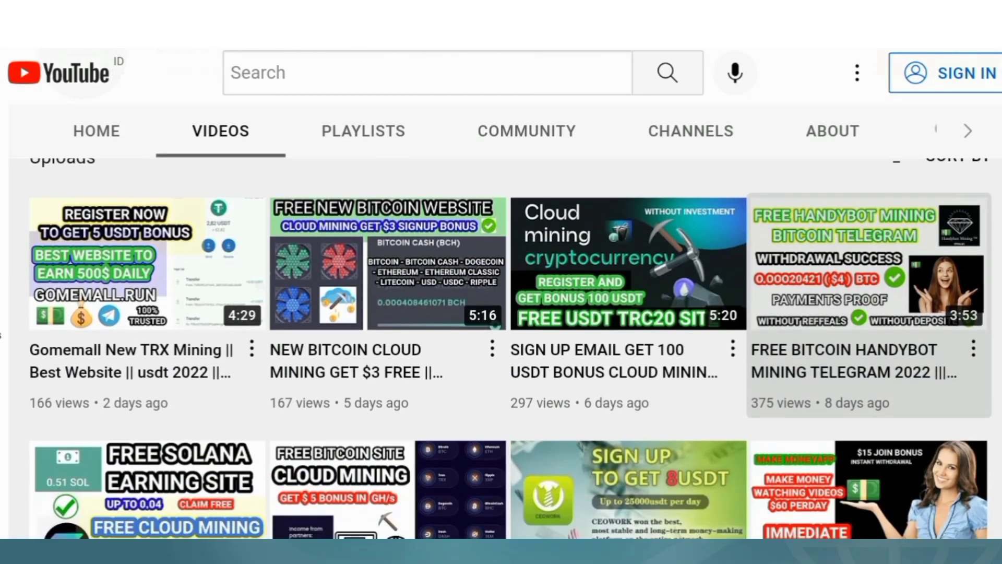
scroll(861, 352, "down", 2)
scroll(861, 352, "down", 2)
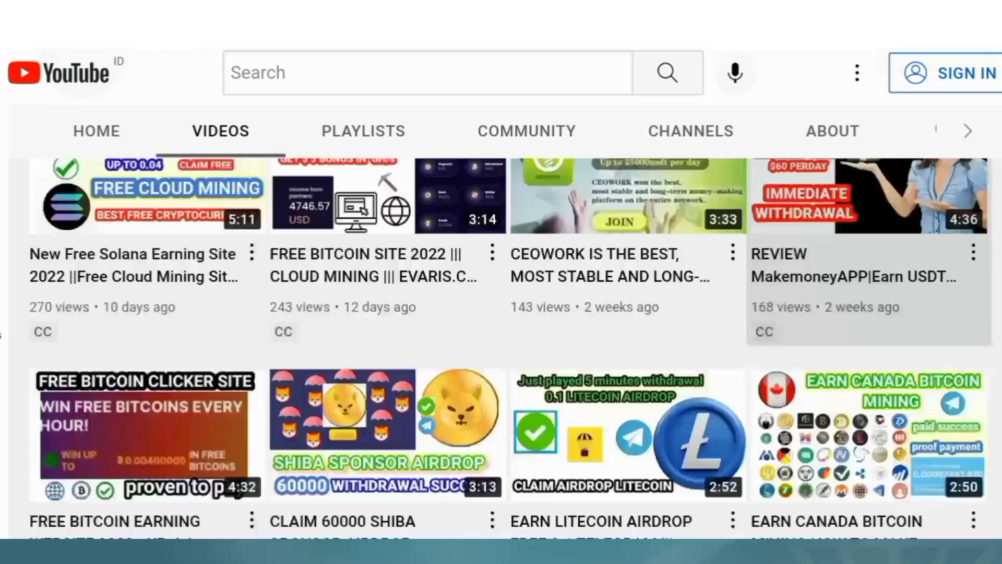
scroll(861, 353, "down", 2)
scroll(501, 352, "down", 2)
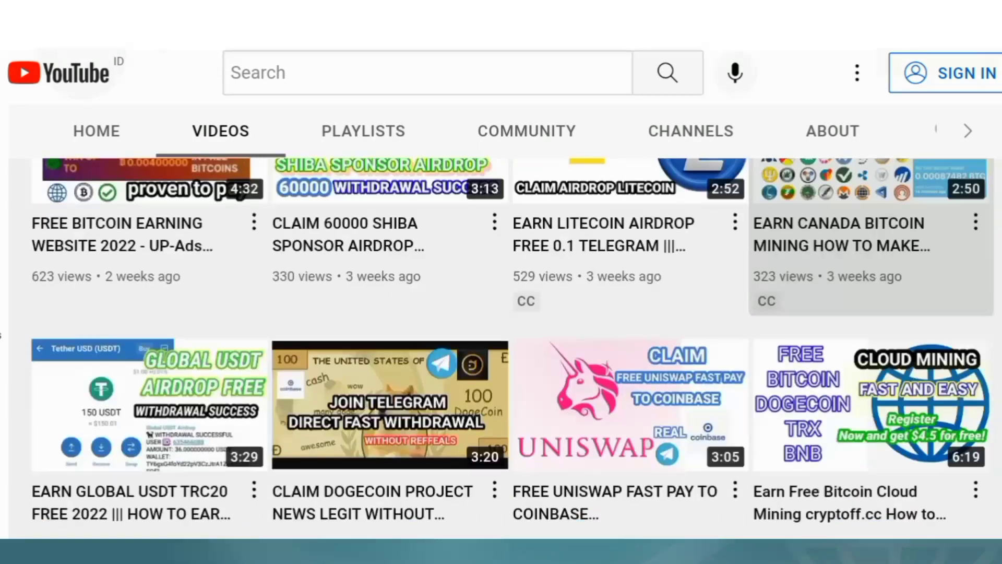
scroll(501, 353, "down", 1)
scroll(501, 353, "down", 2)
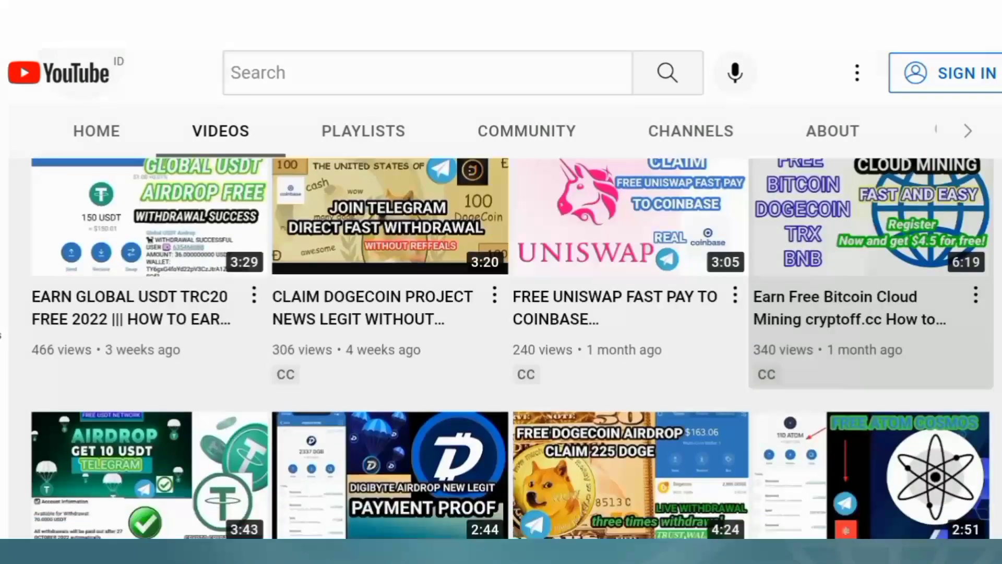
scroll(501, 353, "down", 2)
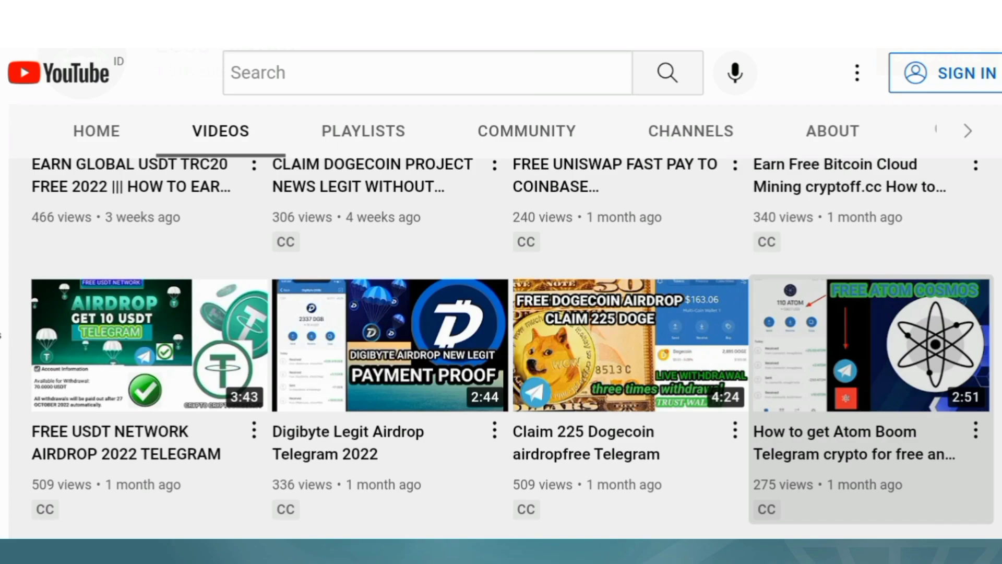
scroll(869, 377, "down", 3)
scroll(501, 352, "down", 1)
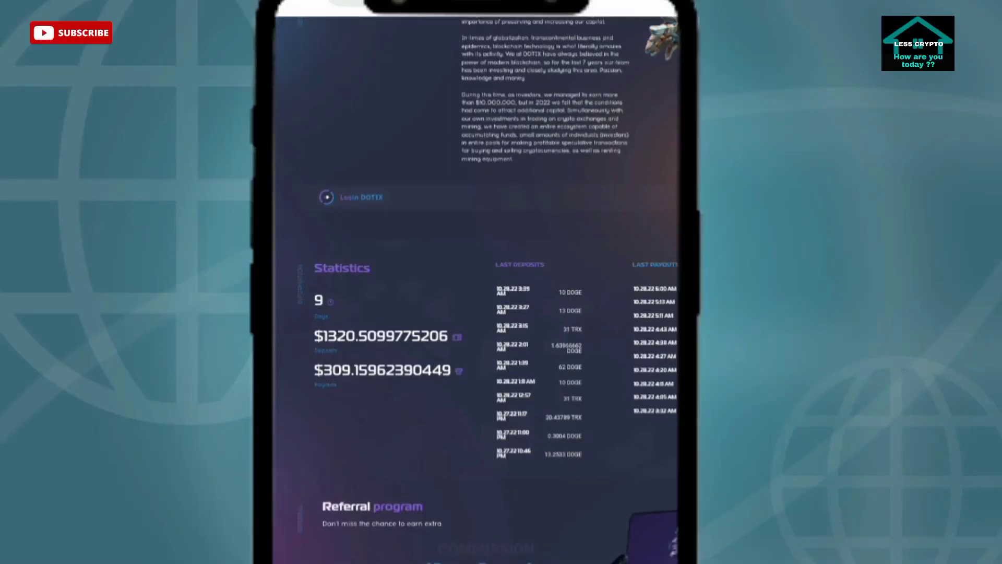
scroll(476, 282, "up", 5)
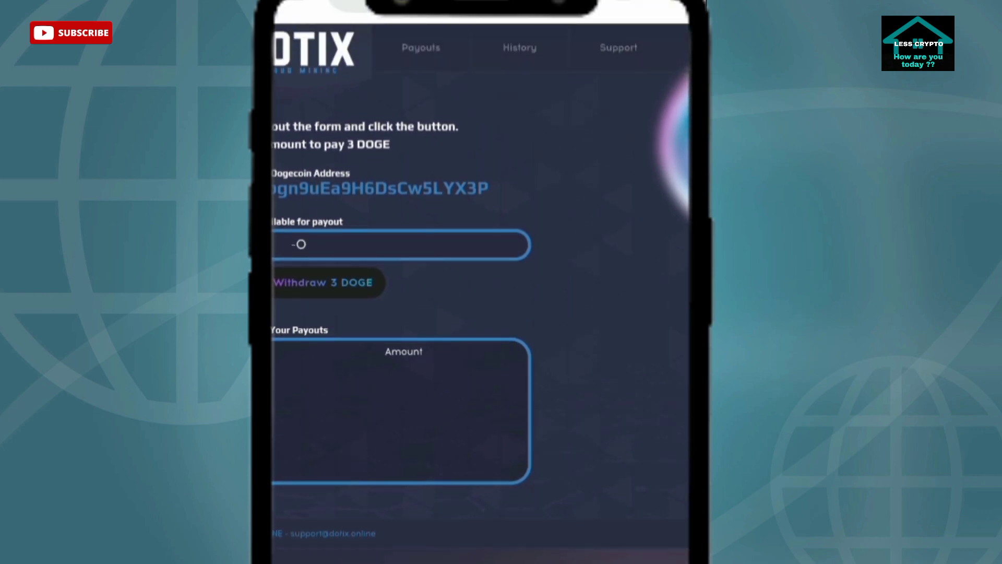
- Open the Support page to view its contact message form
left_click(619, 47)
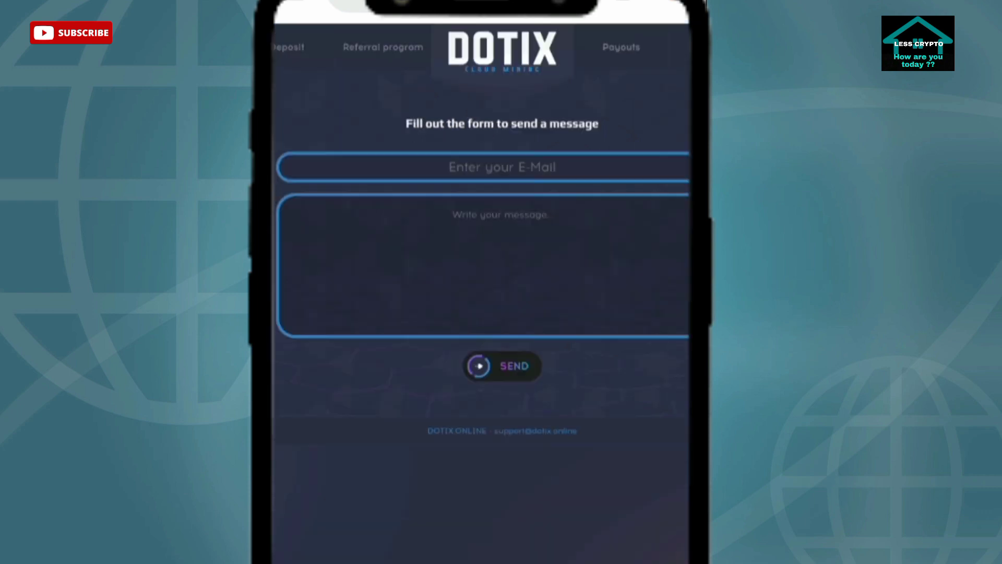